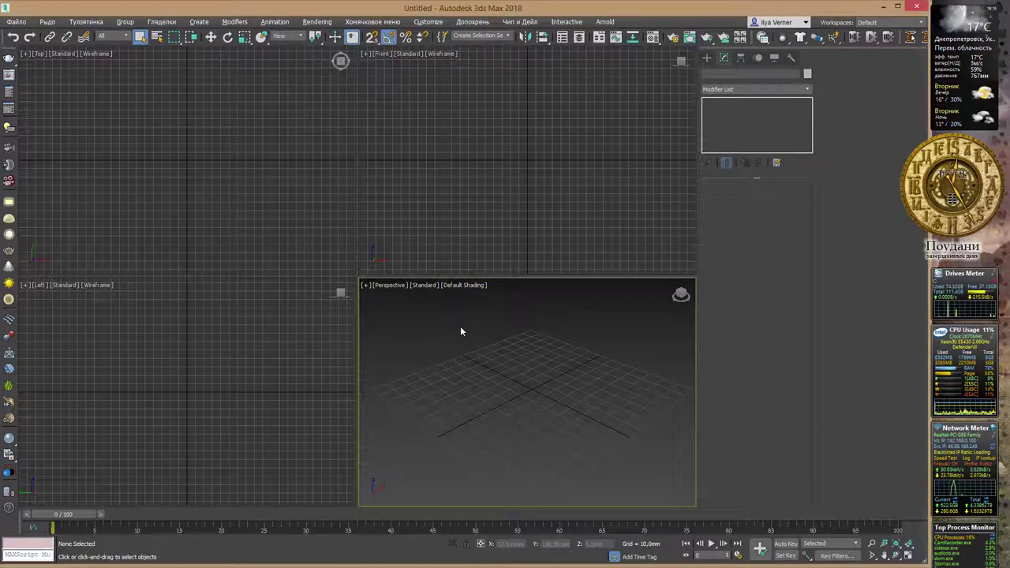
Maximize the Perspective viewport with Alt+W, then move aside and minimize the ACDSee wallpaper viewer.
key(alt+w)
mouse_move(374, 212)
middle_down()
mouse_move(406, 200)
mouse_move(407, 227)
middle_up()
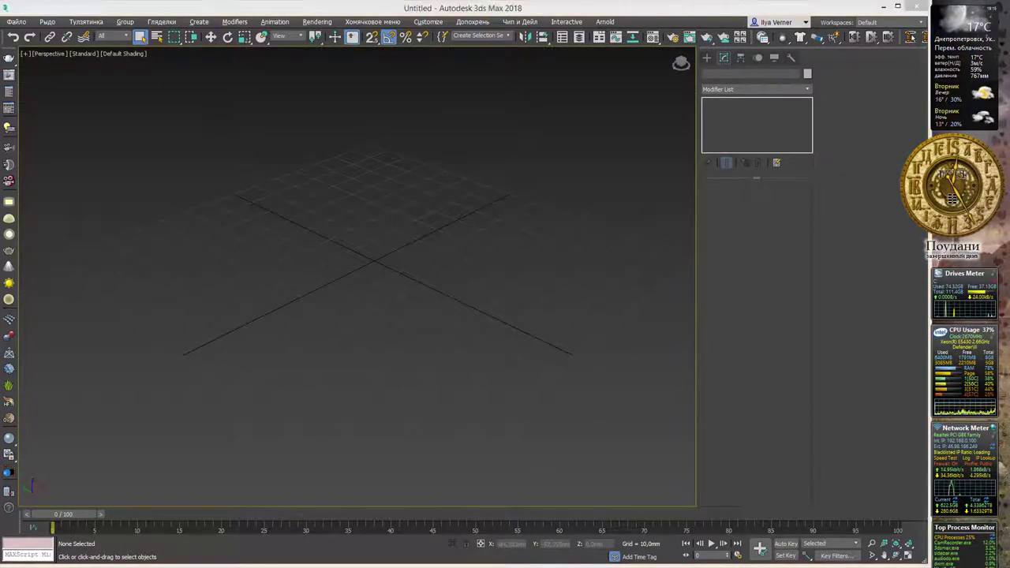
key(alt+Tab)
drag(510, 77, 619, 106)
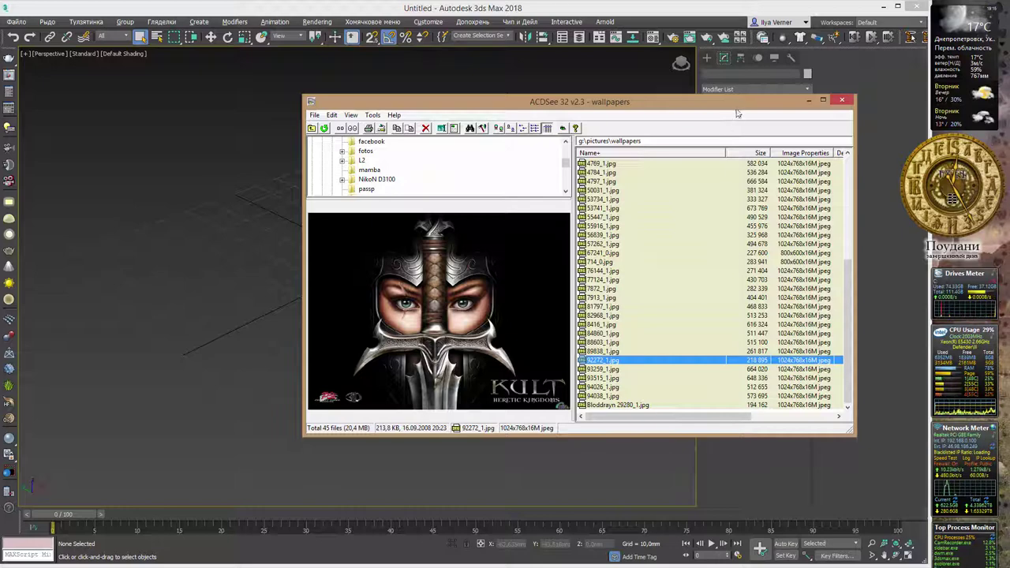
drag(737, 114, 723, 113)
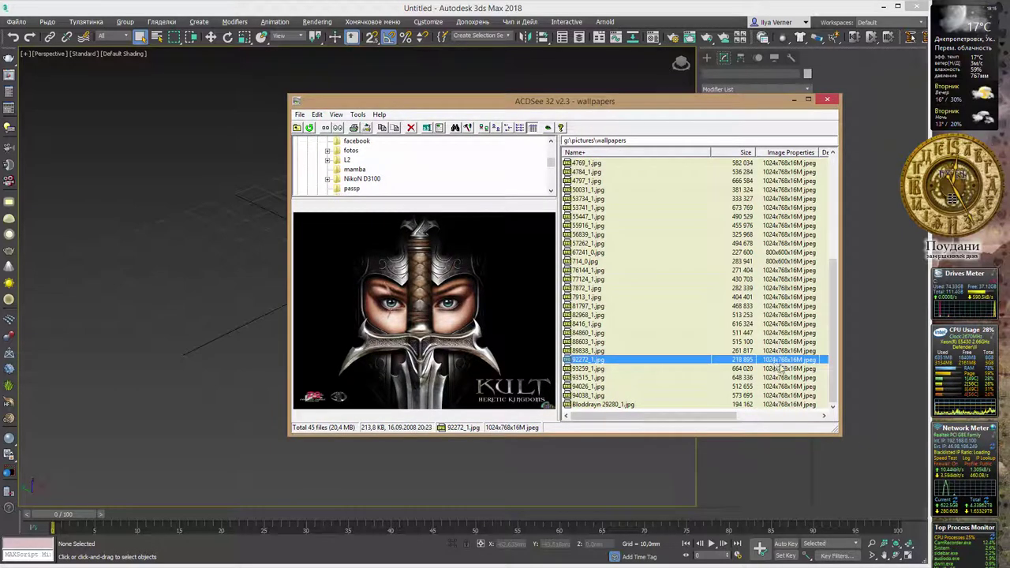
click(793, 100)
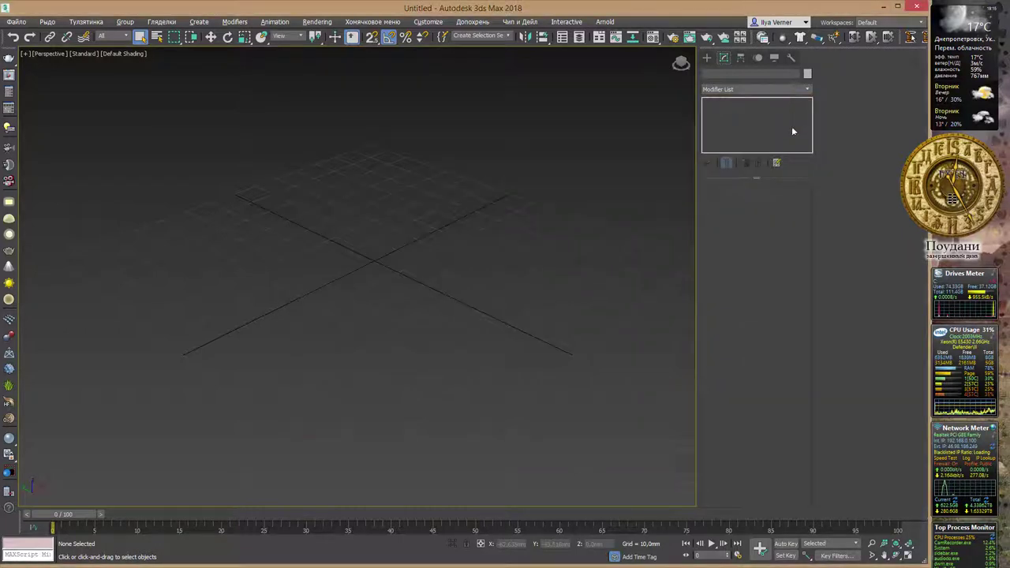
Draw a Standard Primitives Plane across the Perspective grid.
click(707, 57)
click(775, 165)
mouse_move(309, 221)
mouse_down()
mouse_move(515, 357)
mouse_move(654, 244)
mouse_up()
click(724, 57)
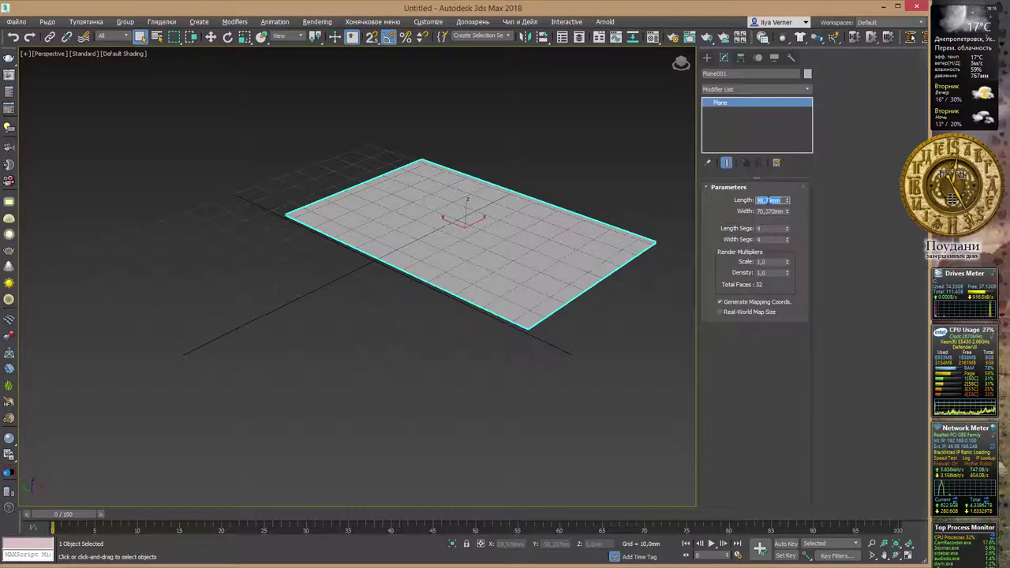
Set the plane's Length to 768,1 and Width to 1024.
text(768,1)
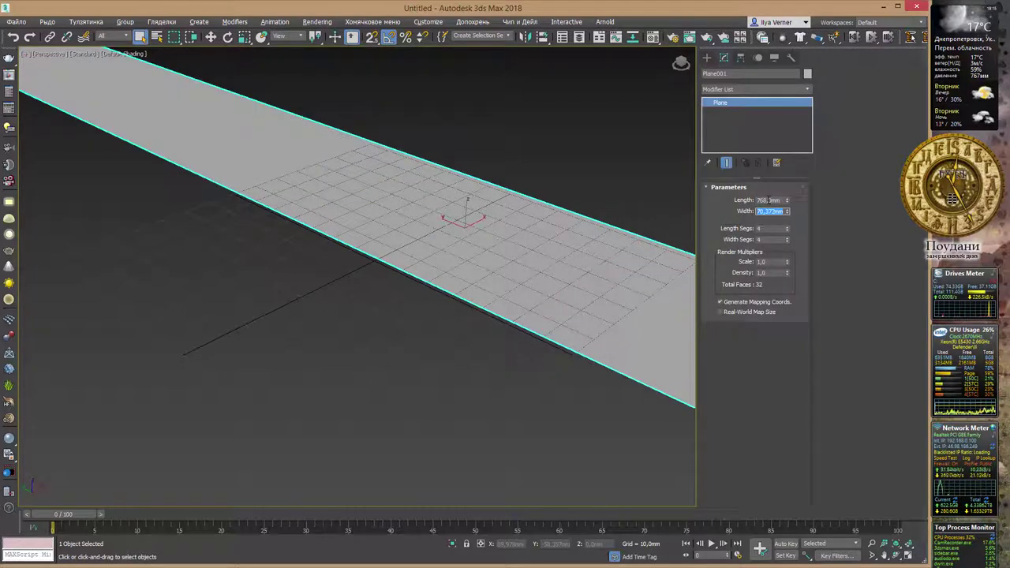
key(Tab)
text(02)
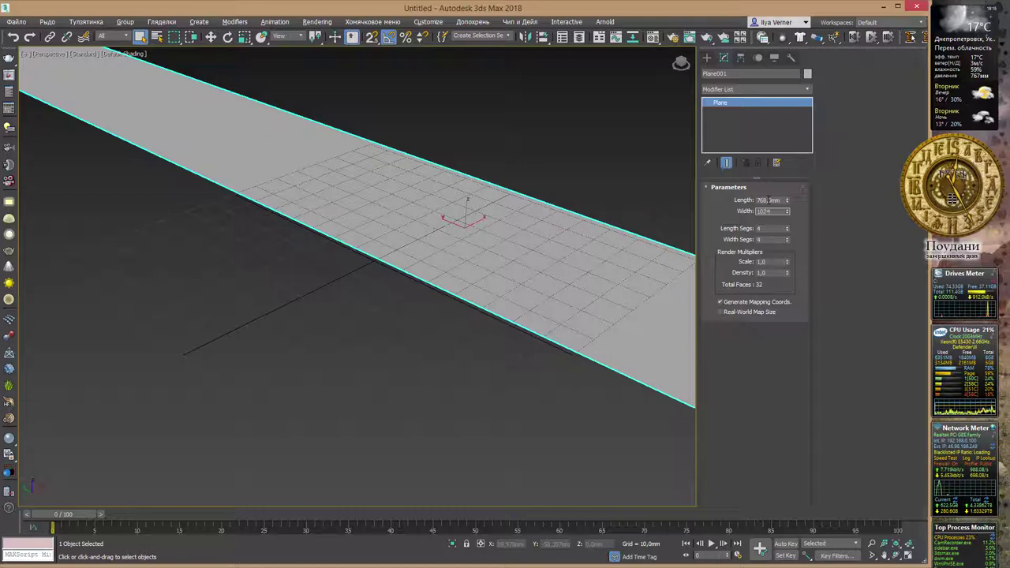
text(4)
key(Return)
mouse_move(368, 216)
middle_down()
mouse_move(408, 200)
mouse_move(463, 232)
mouse_move(440, 251)
middle_up()
scroll(408, 199, down, 3)
scroll(426, 217, down, 5)
Drag the 92272_1.jpg KULT wallpaper from ACDSee onto Plane001, then orbit and zoom to inspect it.
click(551, 562)
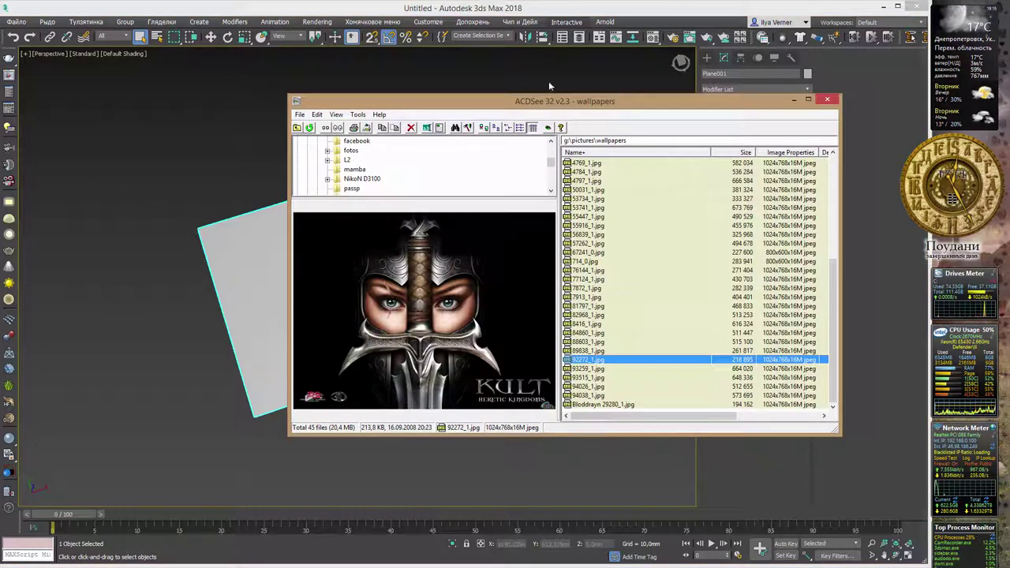
drag(552, 101, 701, 89)
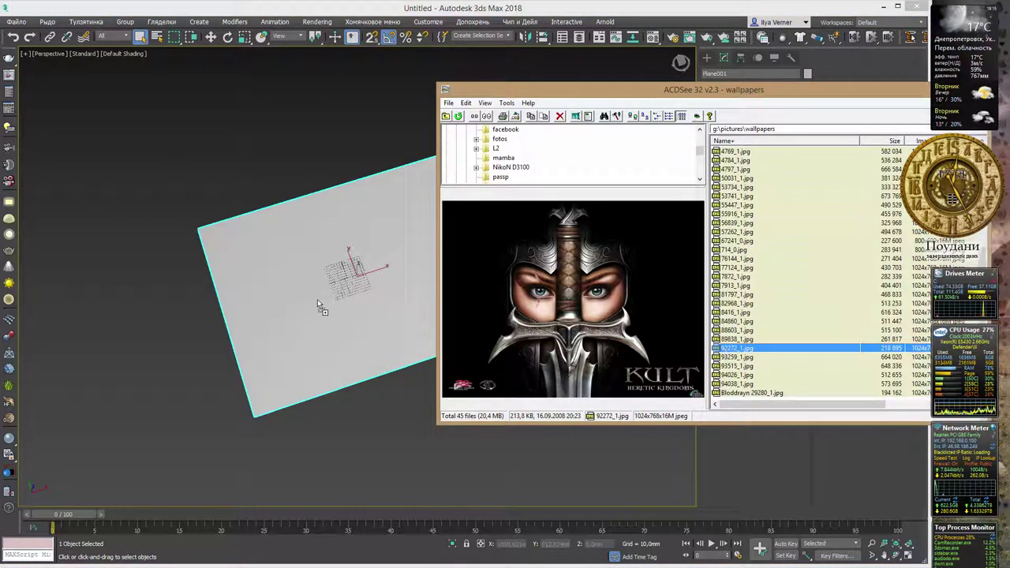
drag(317, 299, 317, 299)
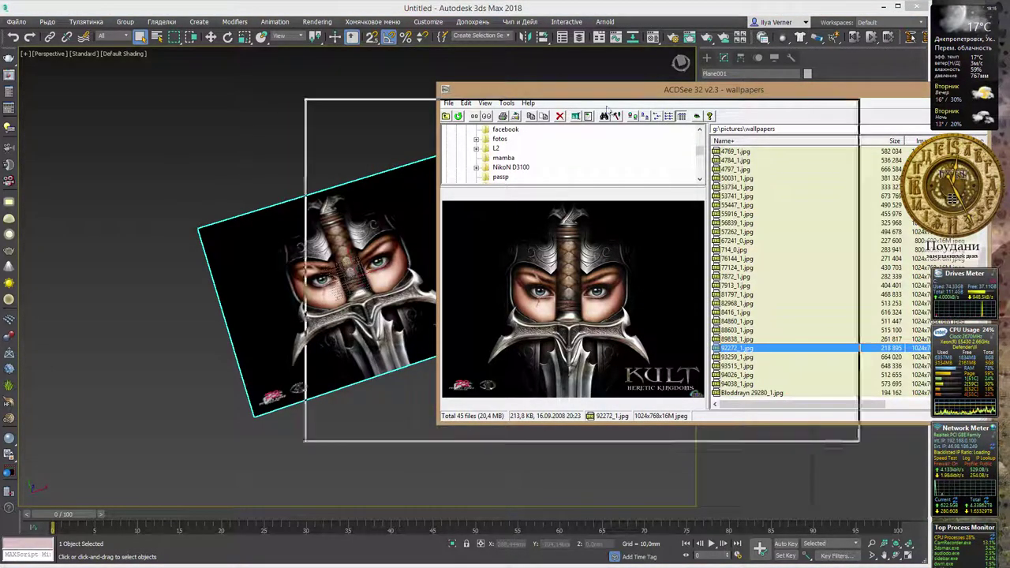
drag(607, 109, 510, 108)
mouse_move(442, 236)
alt+middle_down()
mouse_move(468, 224)
mouse_move(454, 230)
alt+middle_up()
scroll(403, 251, up, 5)
scroll(387, 244, up, 2)
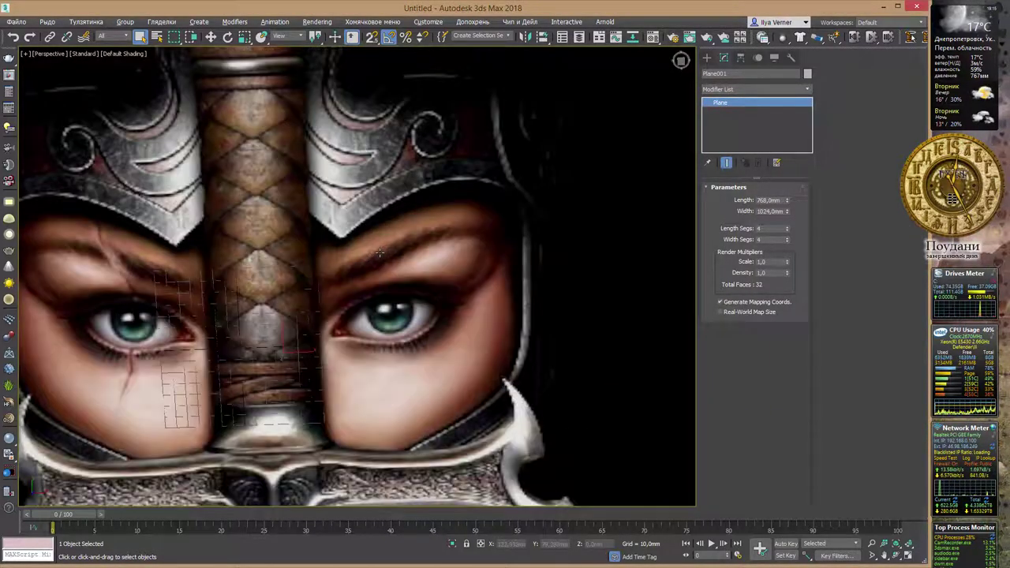
scroll(371, 236, down, 2)
scroll(354, 227, down, 2)
scroll(354, 227, down, 3)
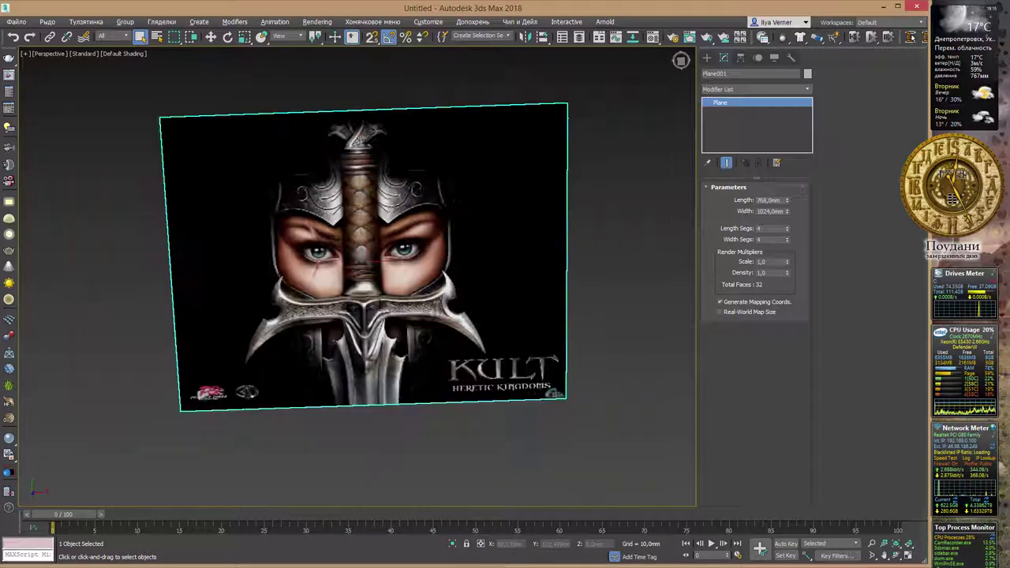
Tilt the plane in view and open the Perspective viewport's [Standard] display-quality menu.
mouse_move(363, 221)
alt+middle_down()
mouse_move(433, 139)
mouse_move(431, 174)
alt+middle_up()
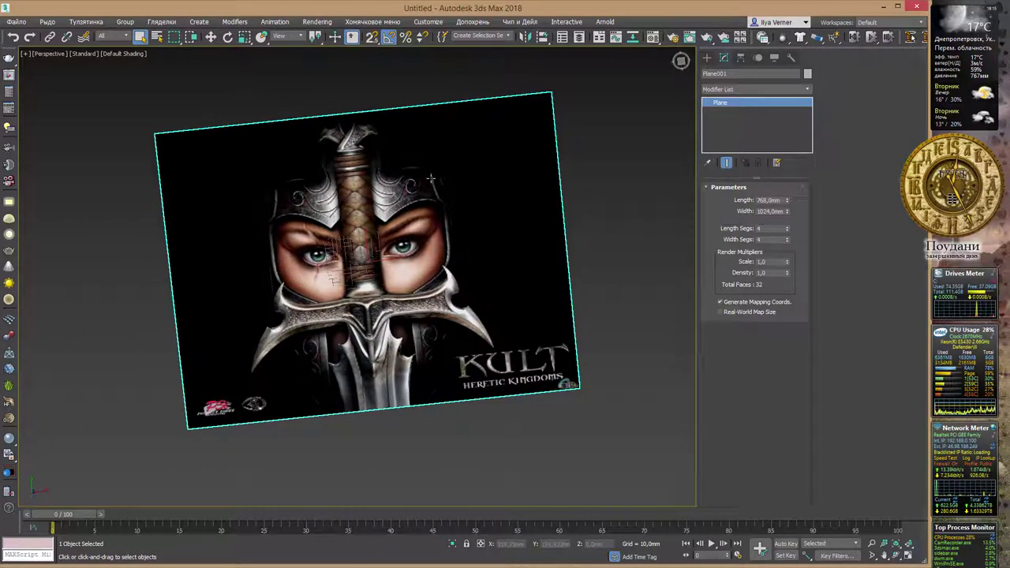
click(86, 57)
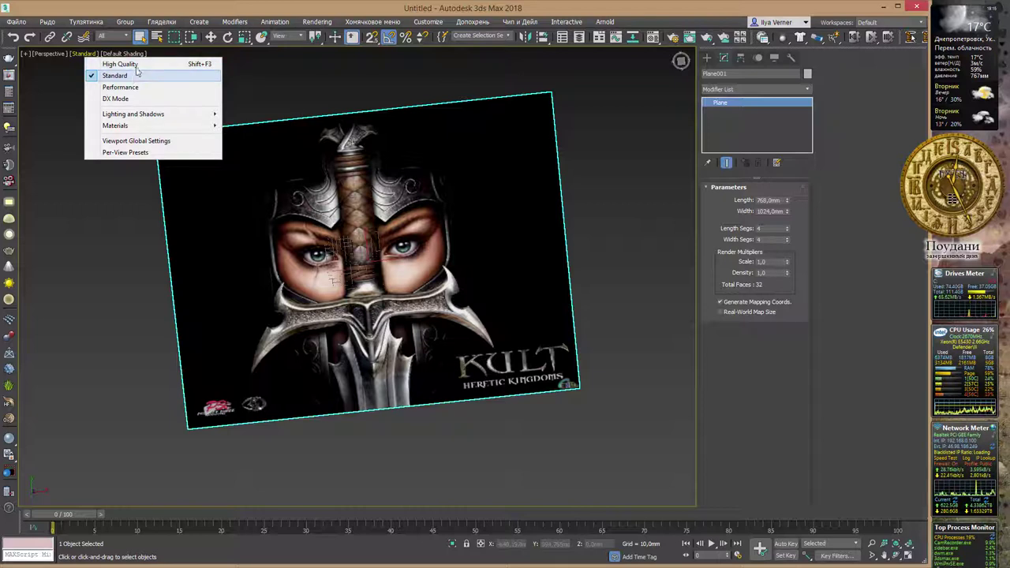
click(134, 65)
click(88, 56)
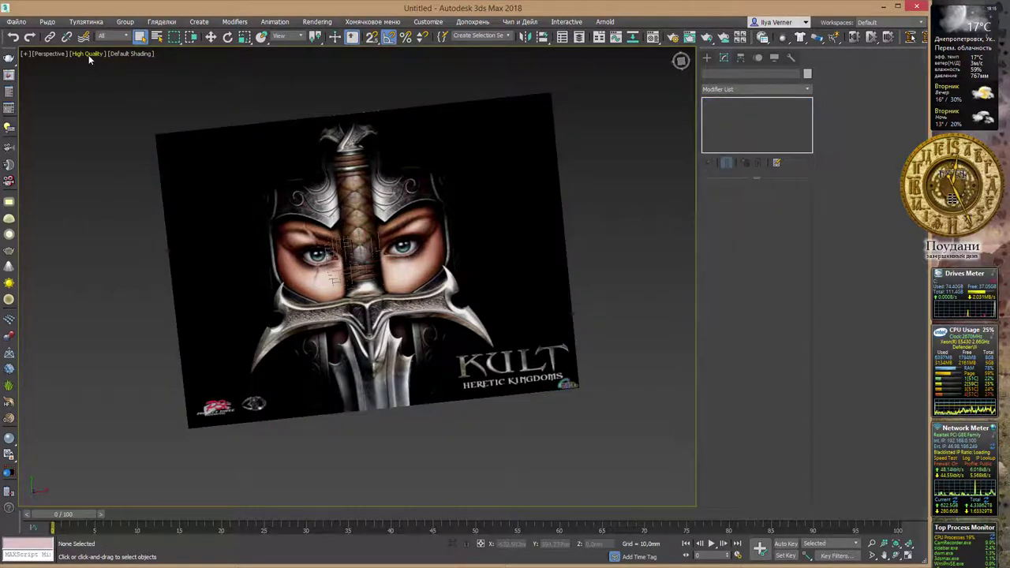
click(89, 55)
click(136, 99)
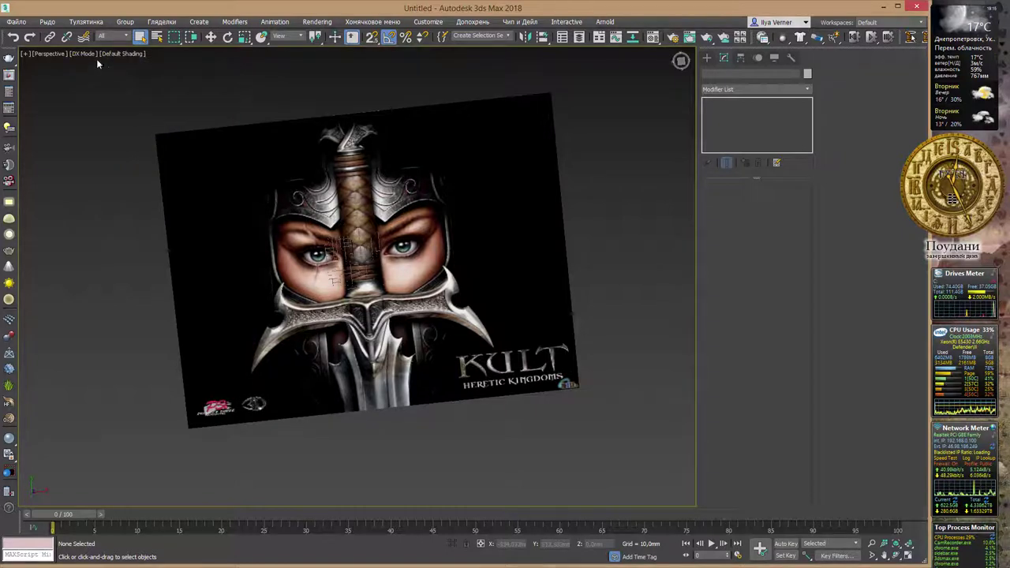
click(87, 55)
click(109, 73)
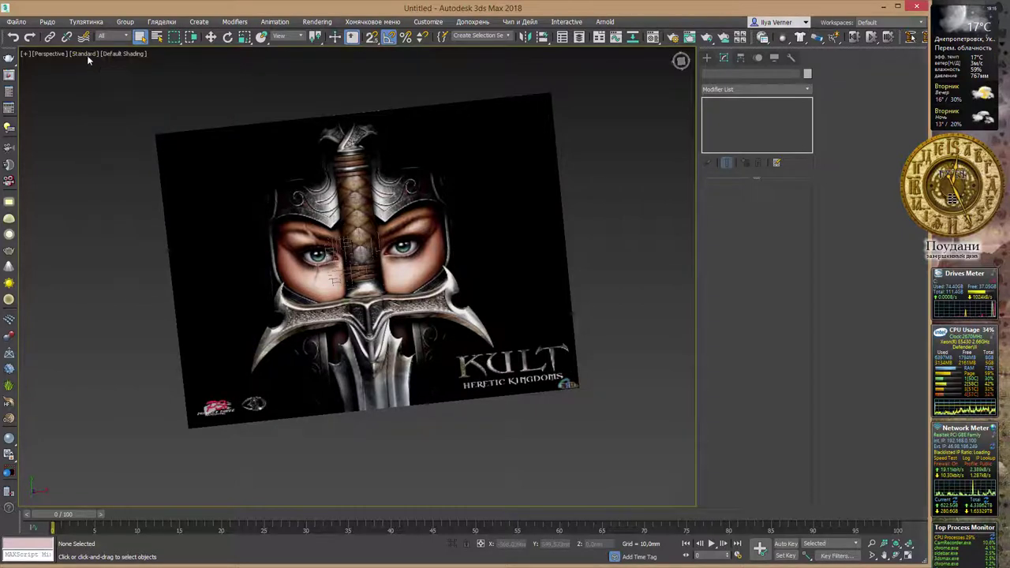
click(85, 54)
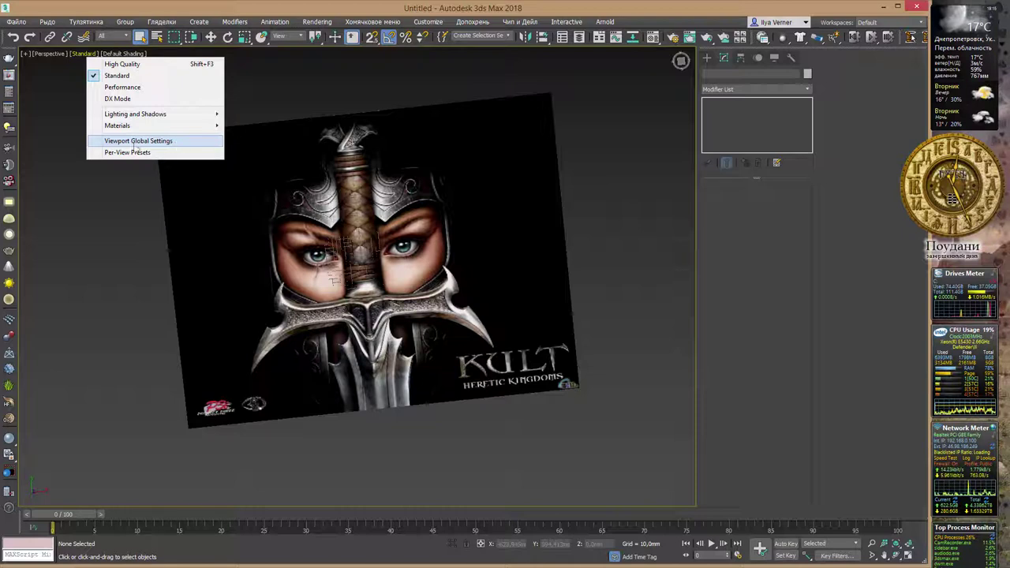
Adjust the texture display resolution in Viewport Configuration's Display Performance settings.
click(178, 144)
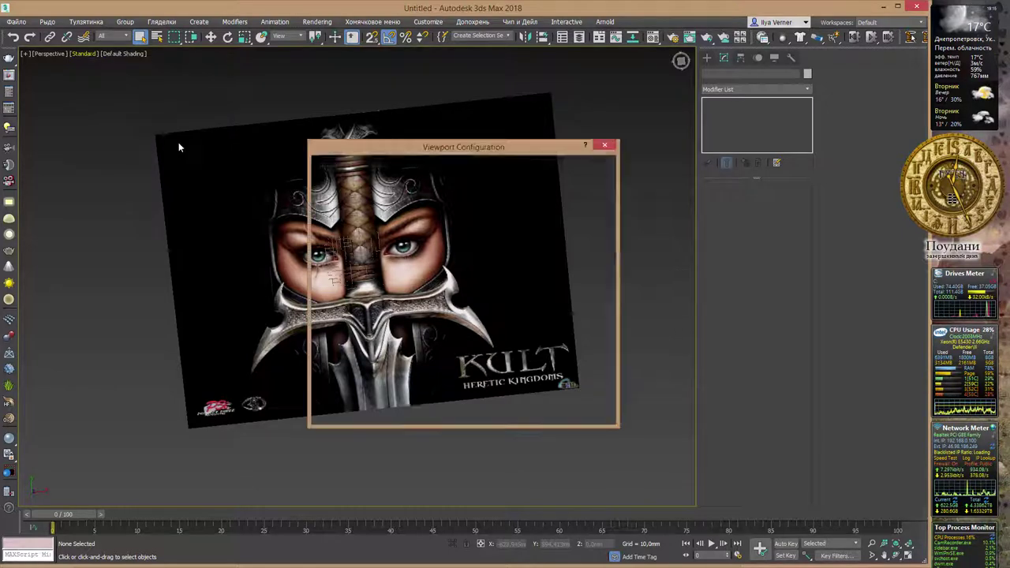
drag(466, 139, 465, 129)
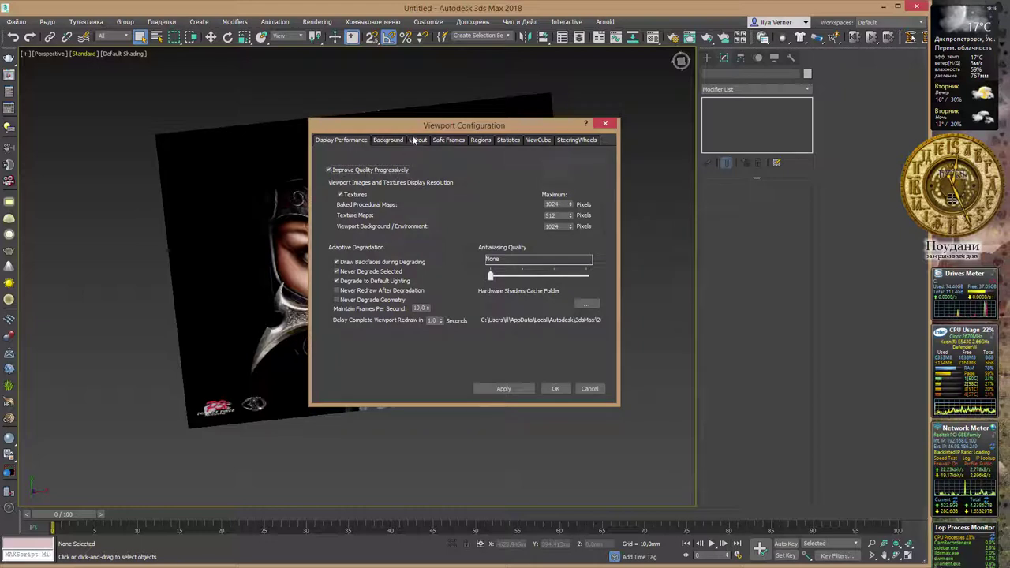
drag(421, 131, 425, 112)
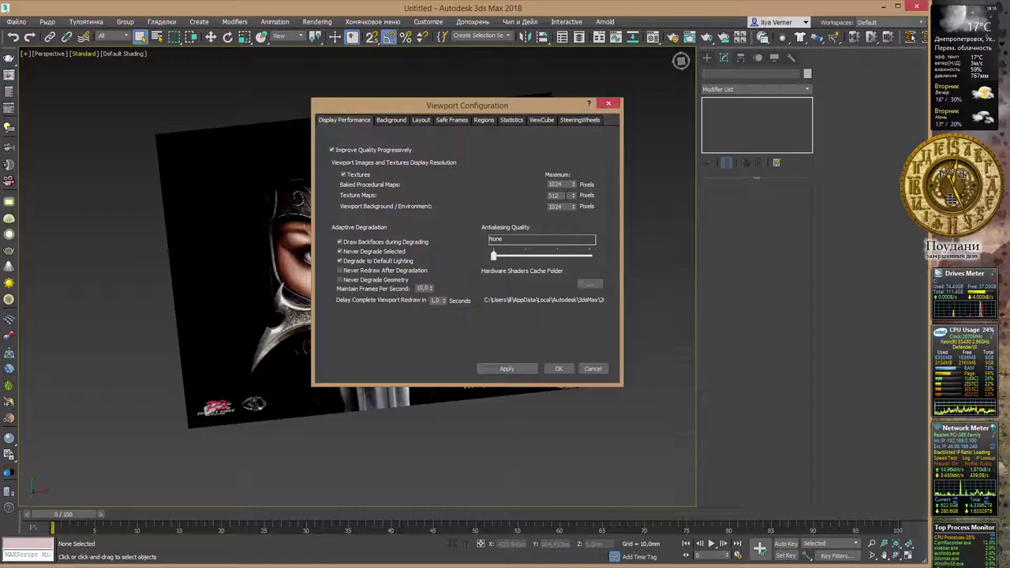
click(557, 205)
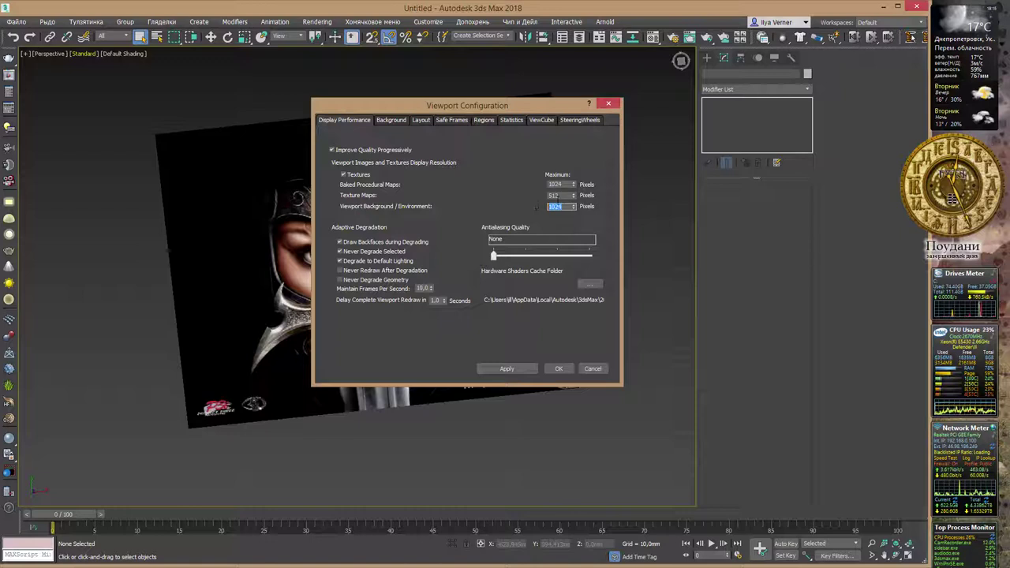
mouse_move(534, 111)
mouse_down()
mouse_move(533, 124)
mouse_move(559, 122)
mouse_up()
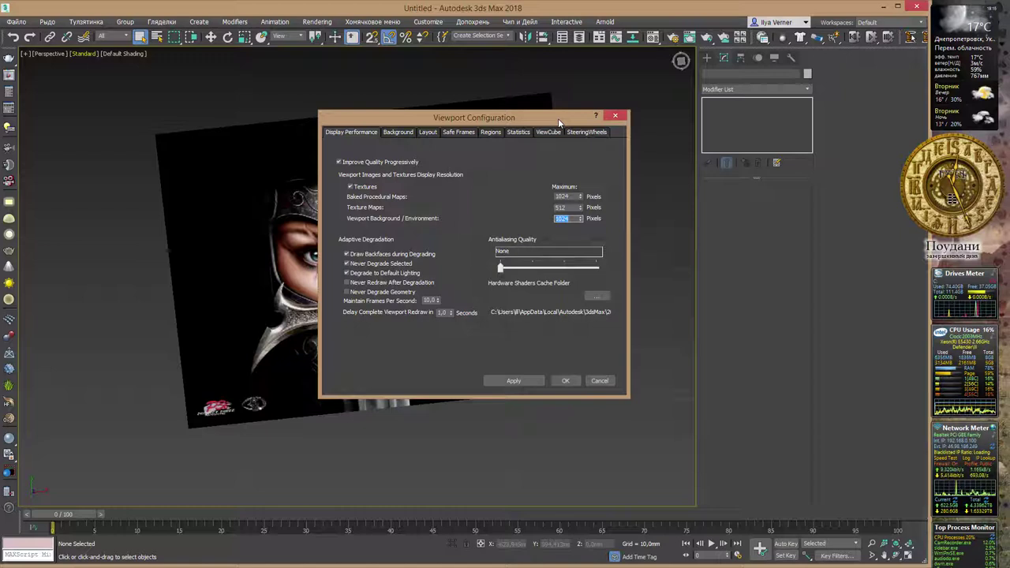
drag(558, 118, 497, 108)
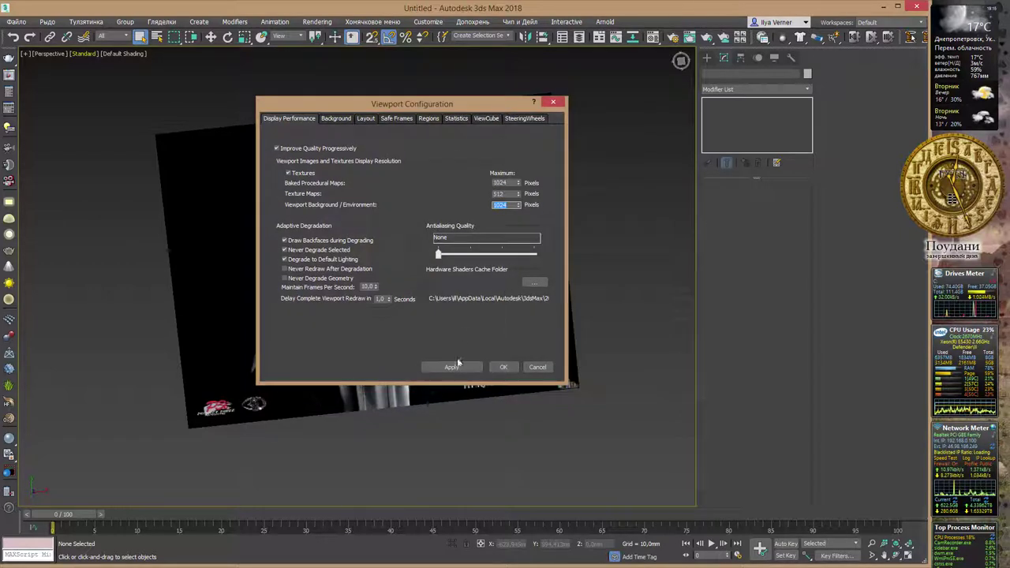
click(509, 371)
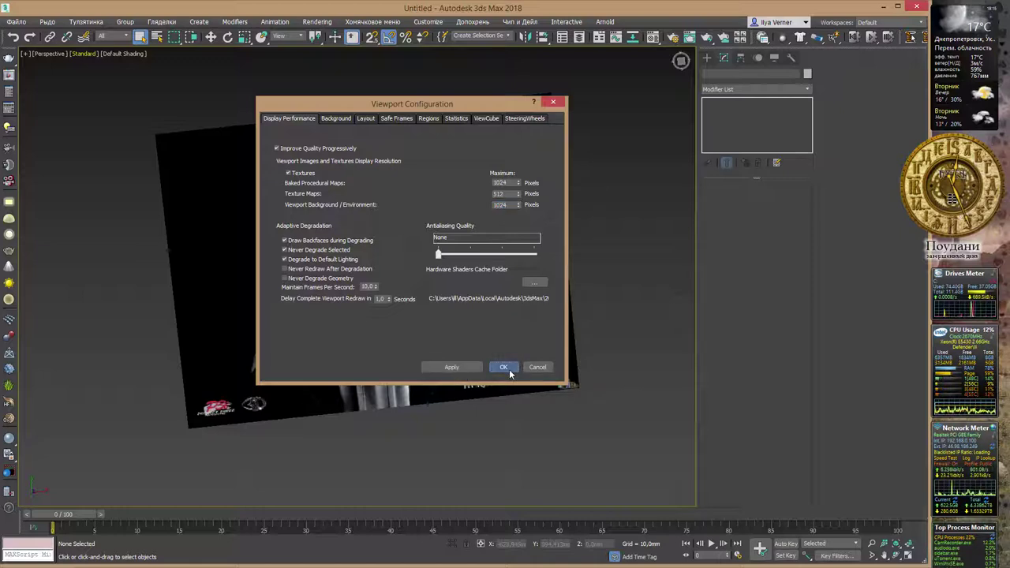
Review the Background tab, return to Display Performance, and confirm Viewport Configuration with OK.
click(338, 118)
click(296, 120)
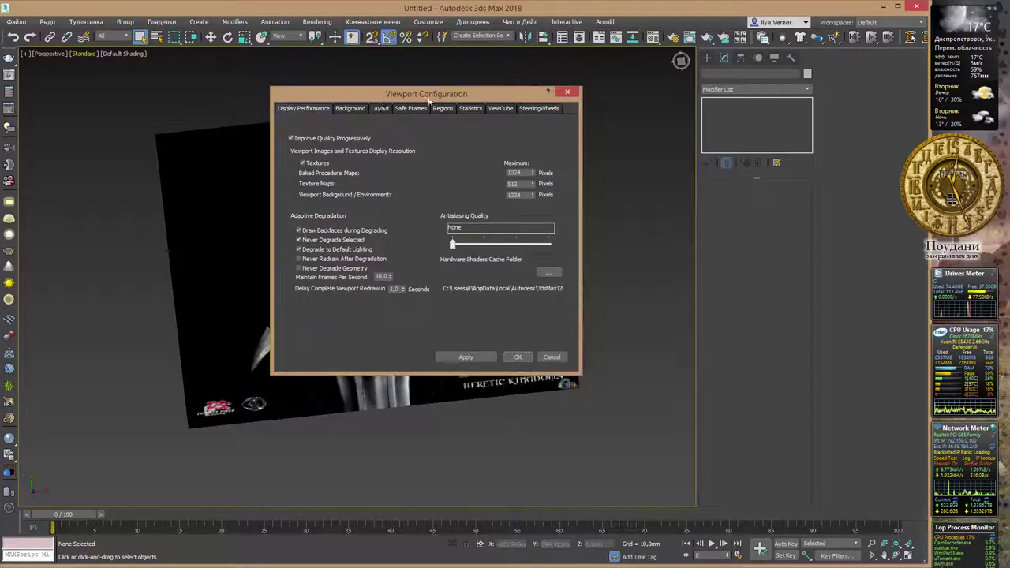
drag(423, 105, 438, 94)
click(344, 109)
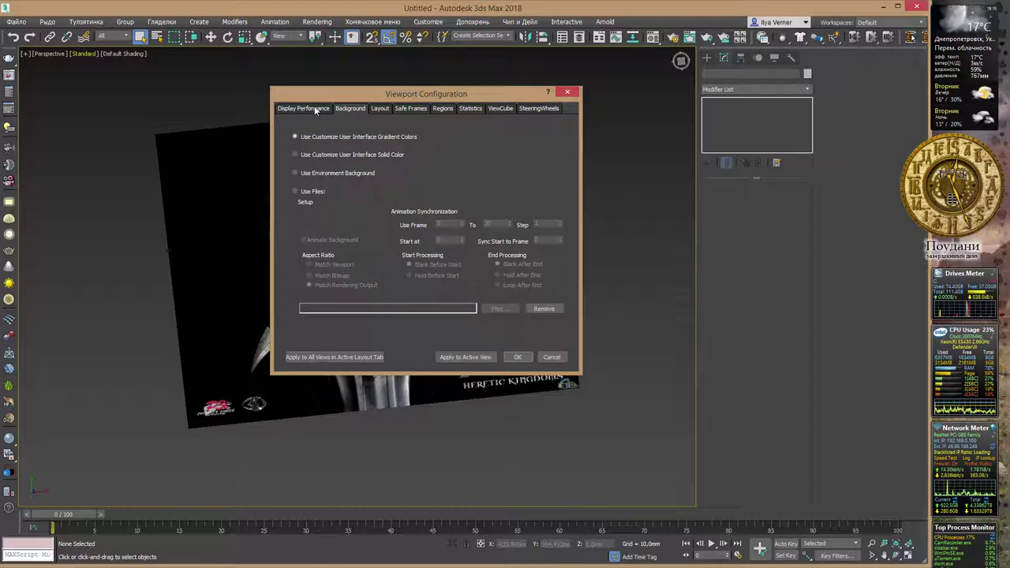
click(314, 107)
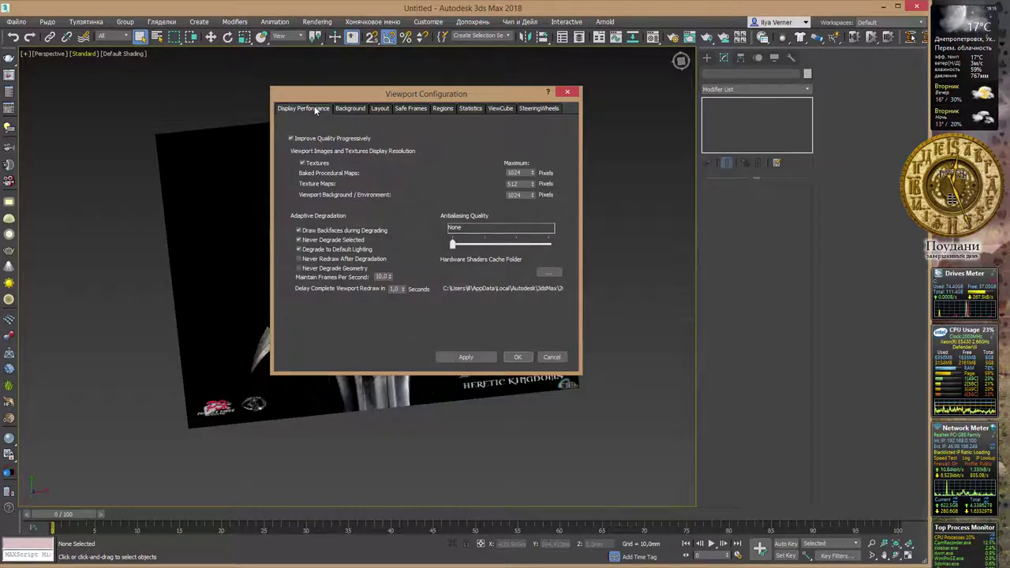
click(522, 358)
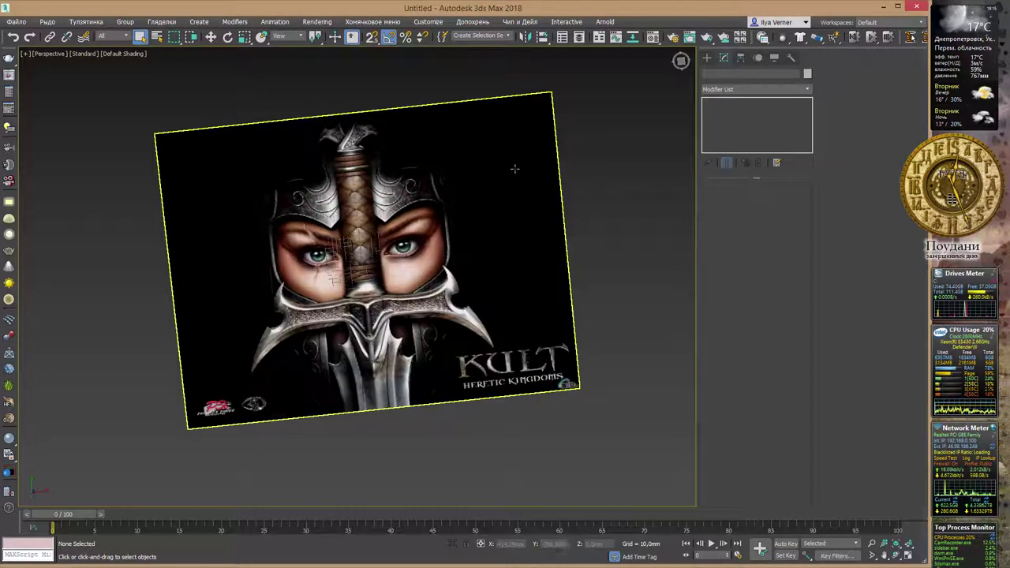
middle_drag(510, 153, 499, 180)
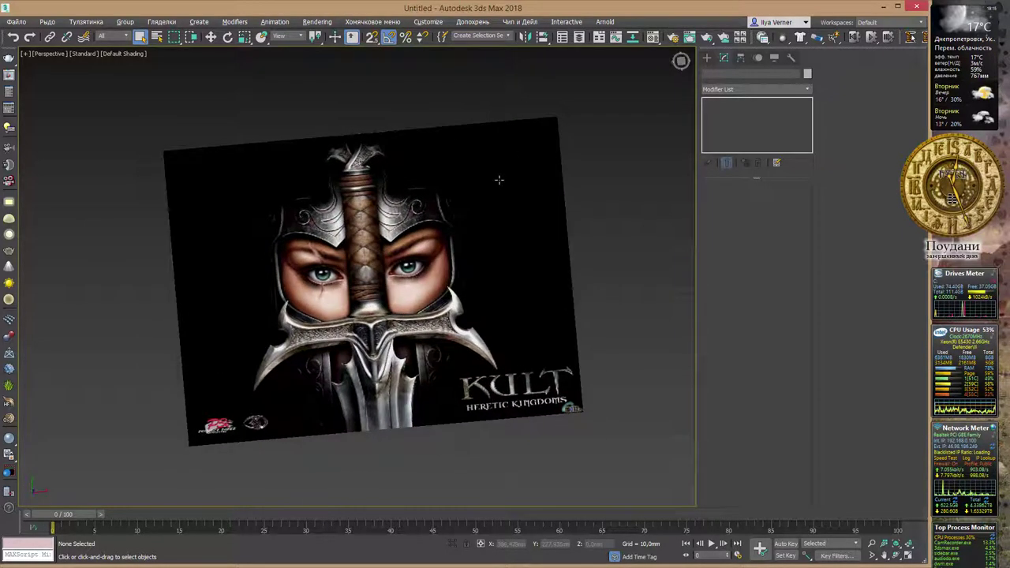
Open Customize > Preferences on the Viewports tab and bring up Choose Driver.
click(428, 21)
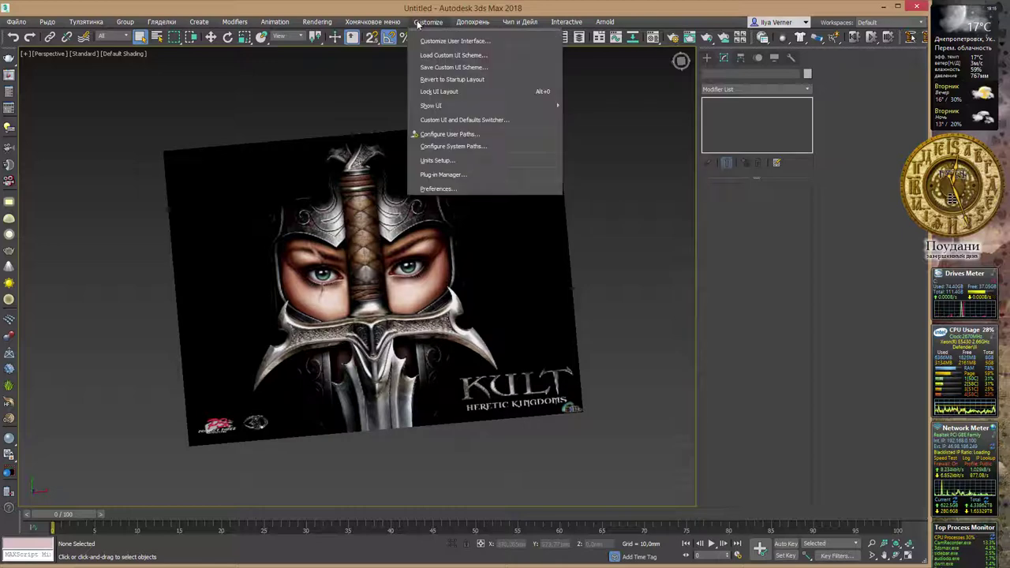
click(462, 192)
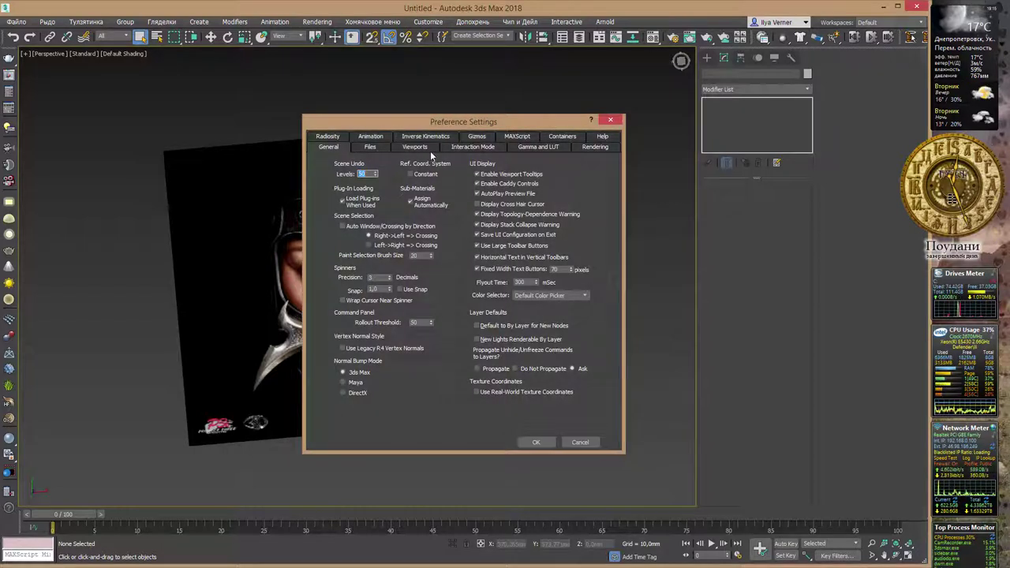
click(427, 148)
mouse_move(470, 122)
mouse_down()
mouse_move(462, 95)
mouse_move(477, 92)
mouse_up()
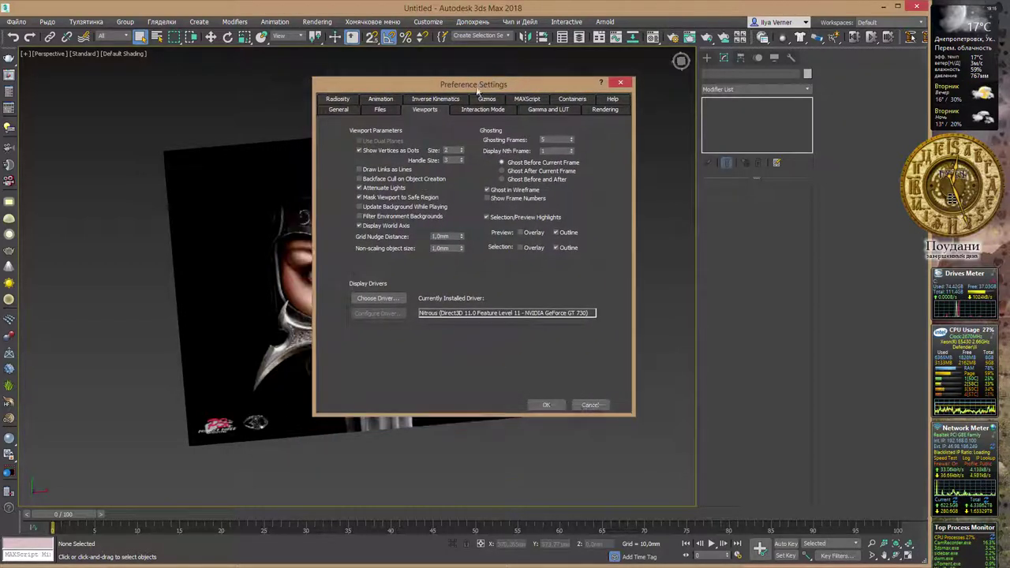
click(396, 298)
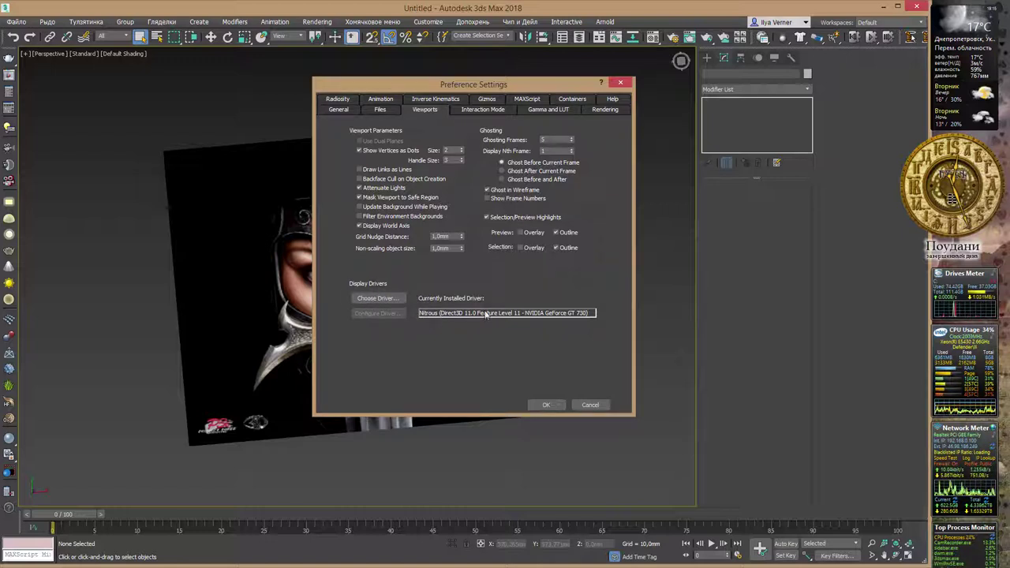
click(389, 299)
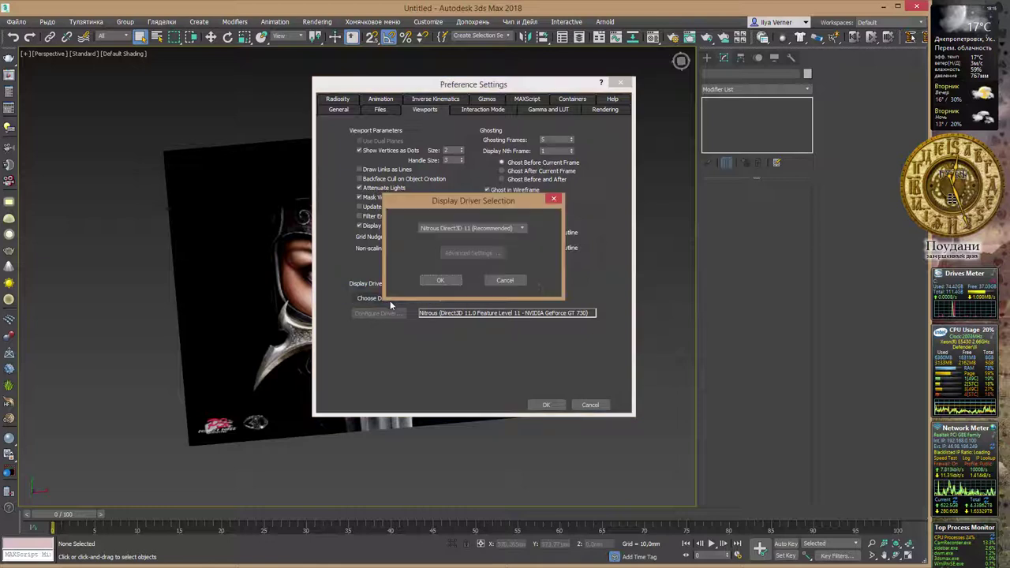
Keep Nitrous Direct3D 11 (Recommended) as the driver and close Display Driver Selection unchanged.
click(520, 229)
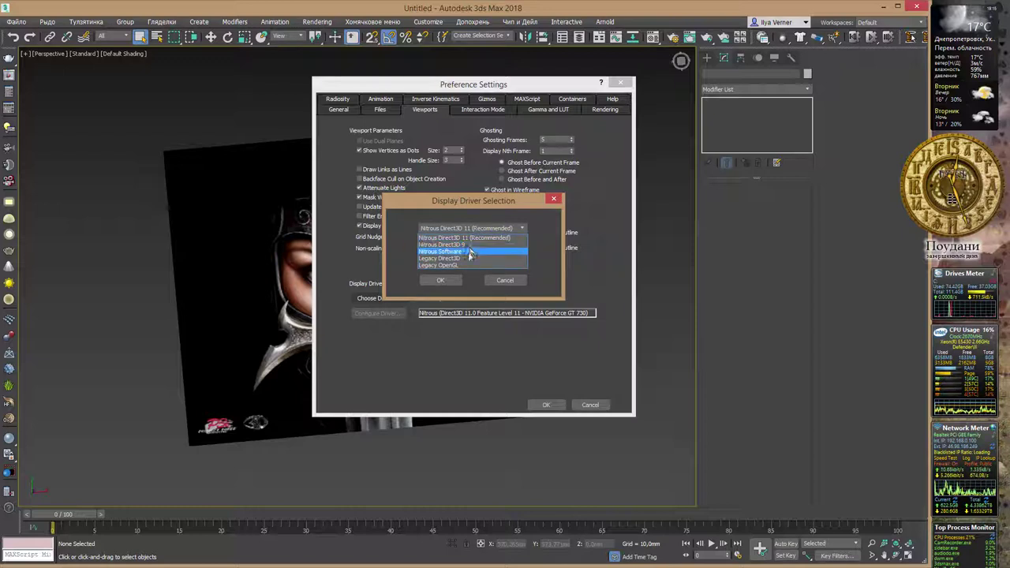
click(531, 201)
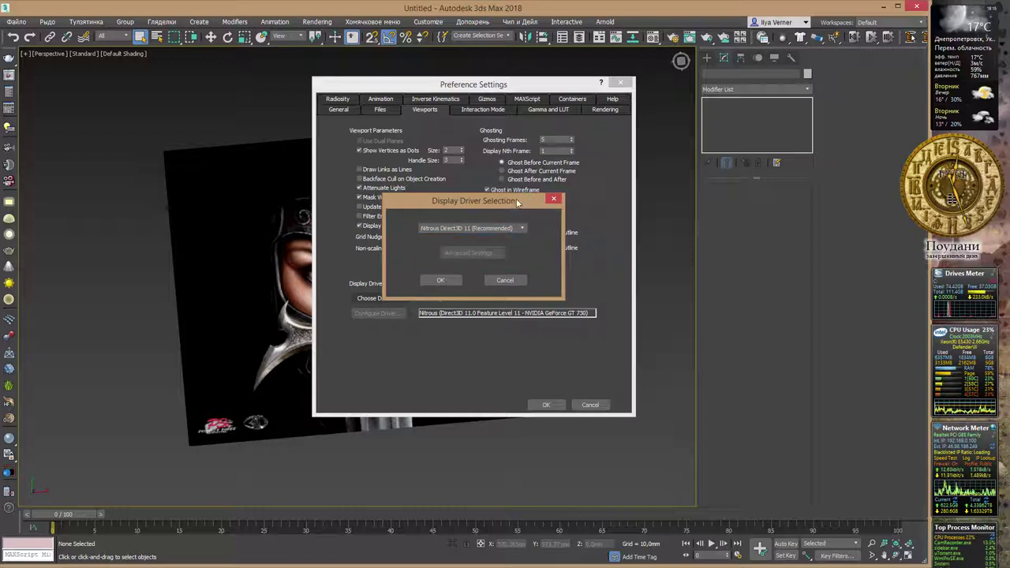
drag(511, 199, 561, 278)
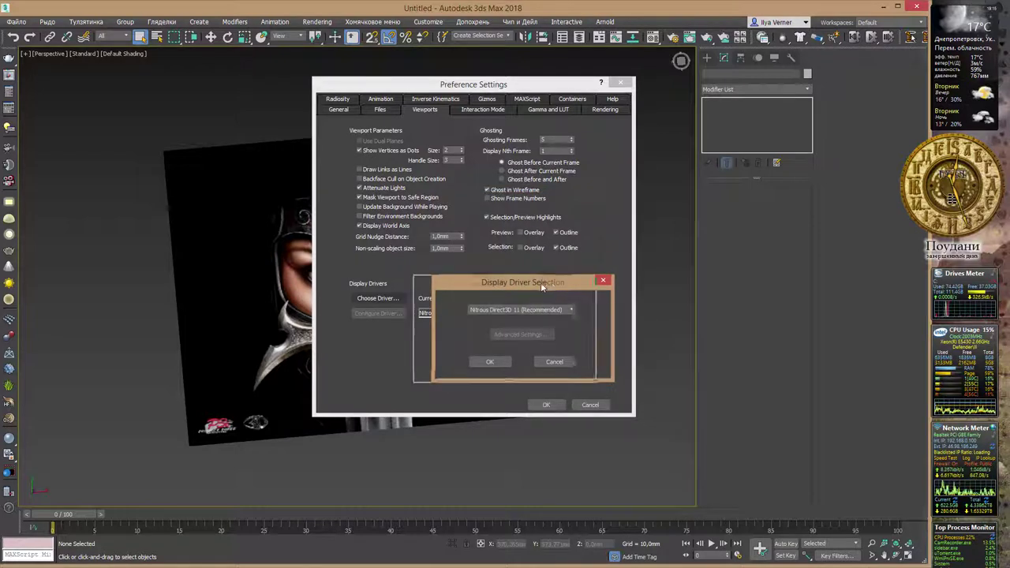
mouse_move(559, 282)
mouse_down()
mouse_move(541, 286)
mouse_move(604, 231)
mouse_up()
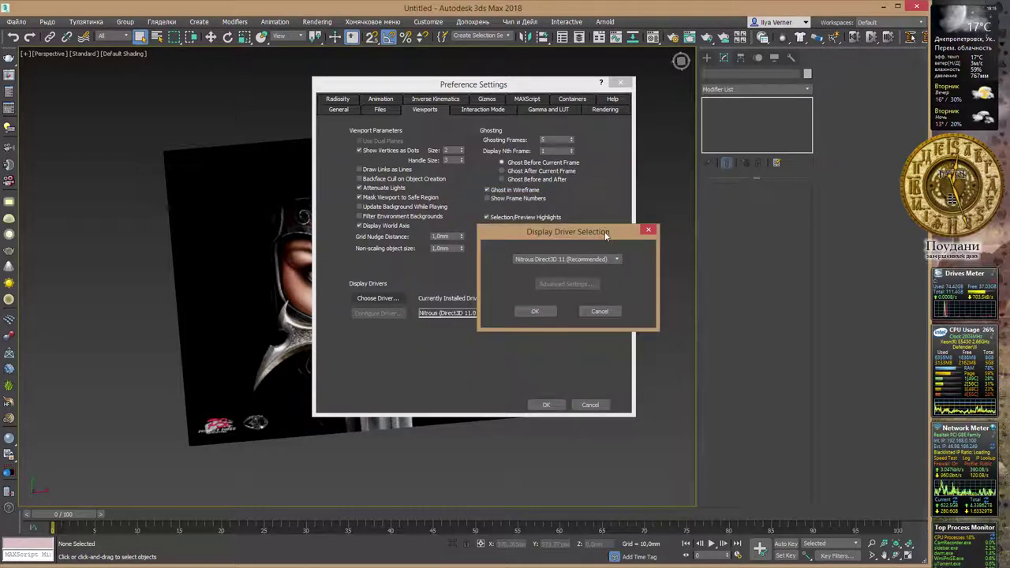
click(616, 260)
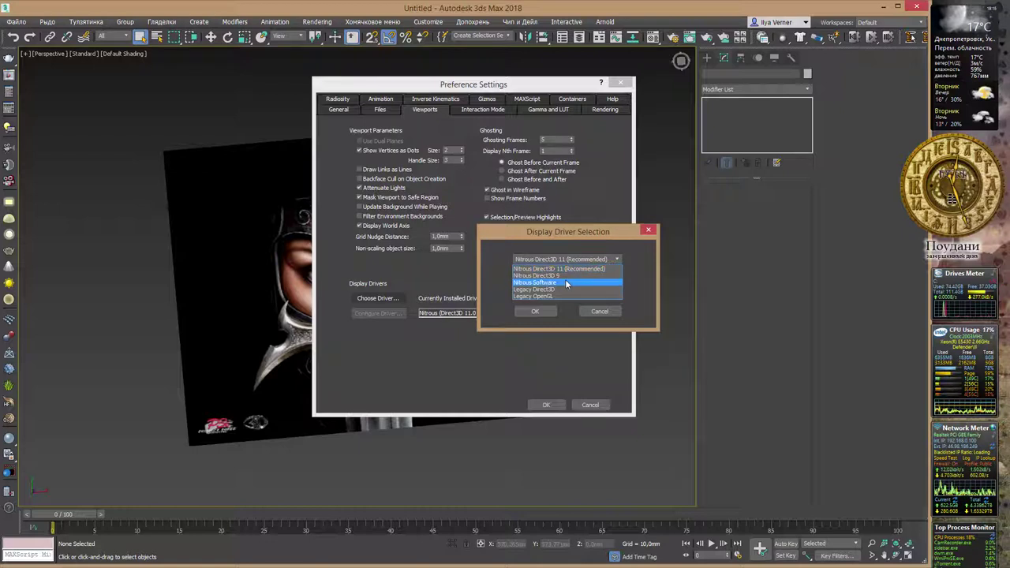
click(608, 234)
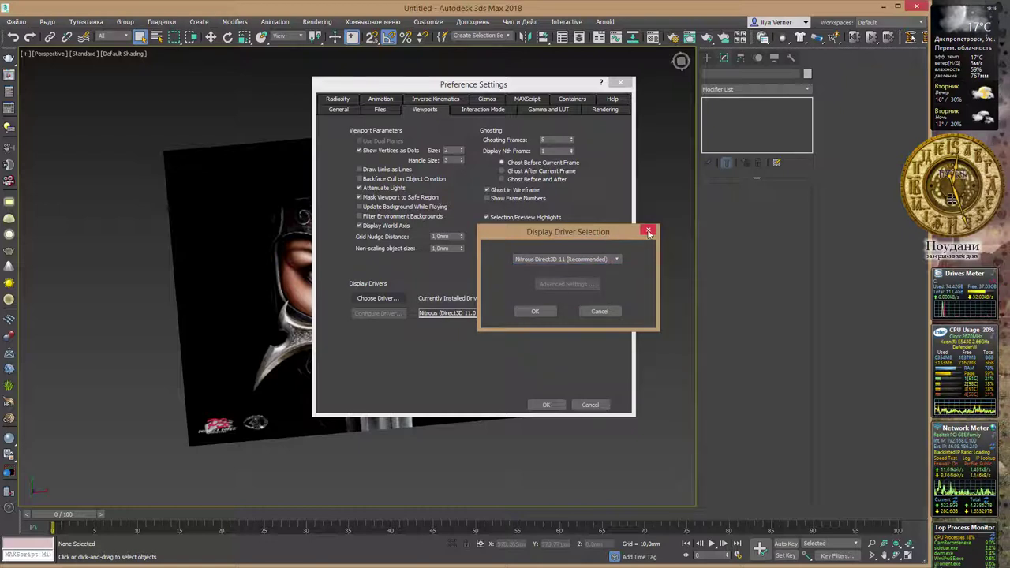
click(648, 230)
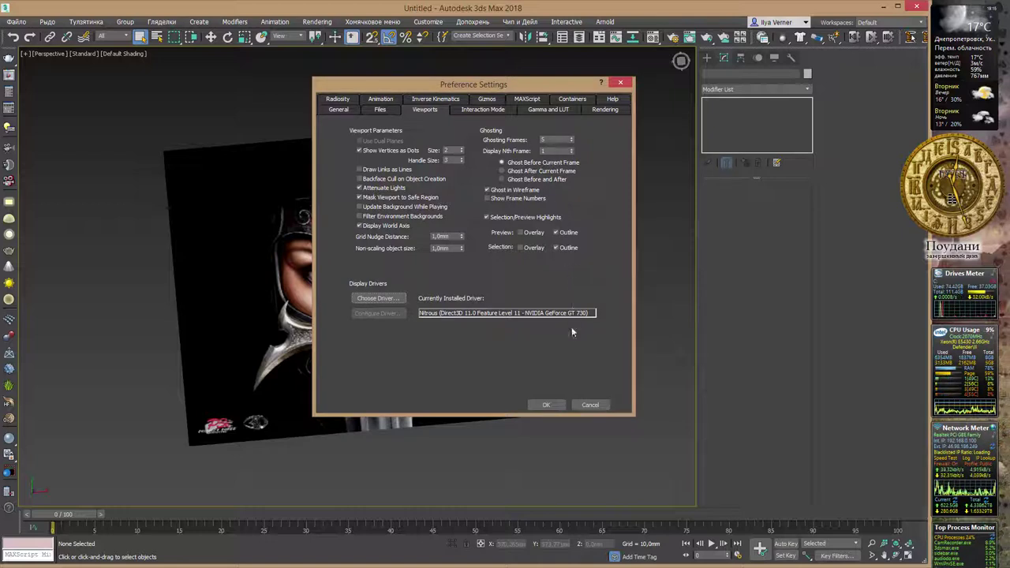
click(395, 110)
click(424, 109)
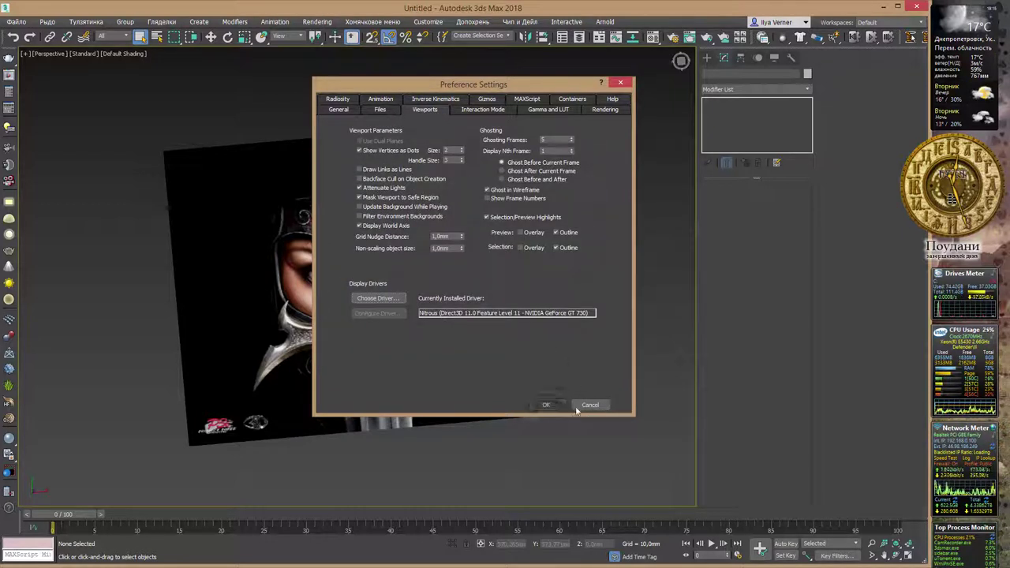
Accept Preference Settings with OK, level the plane in view, and open the Default Shading label menu.
click(545, 405)
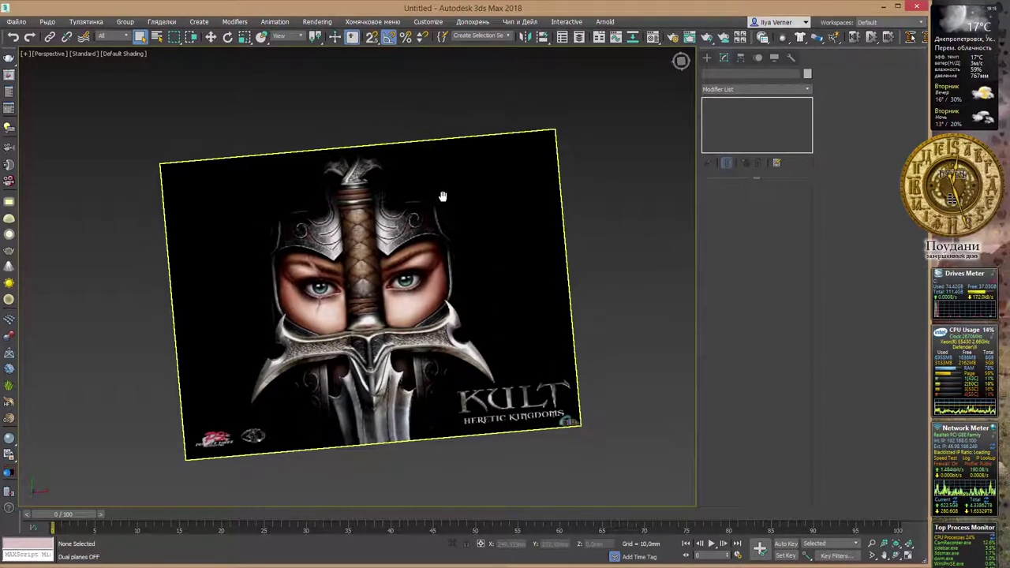
alt+middle_drag(416, 193, 282, 153)
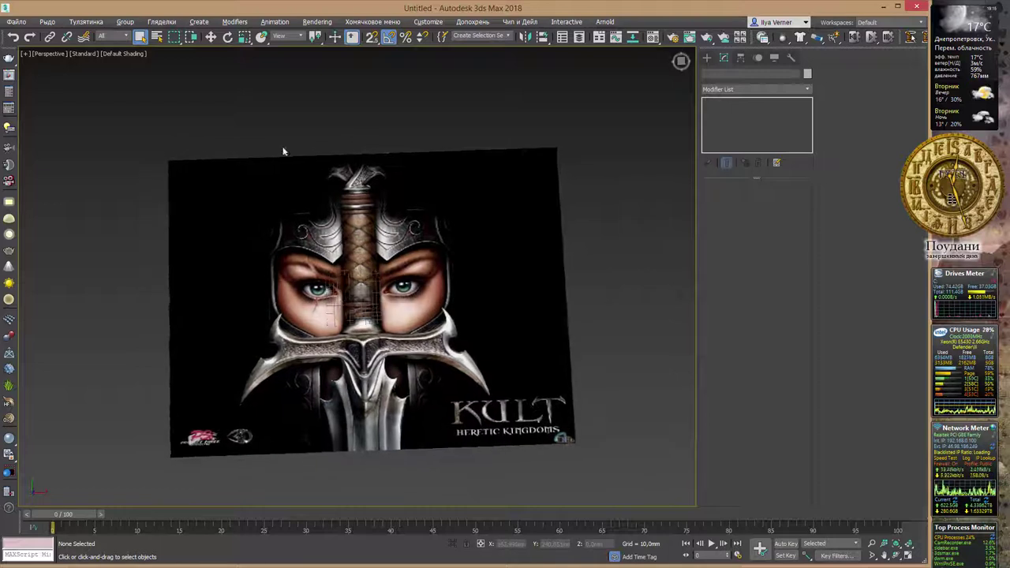
click(122, 54)
mouse_move(150, 133)
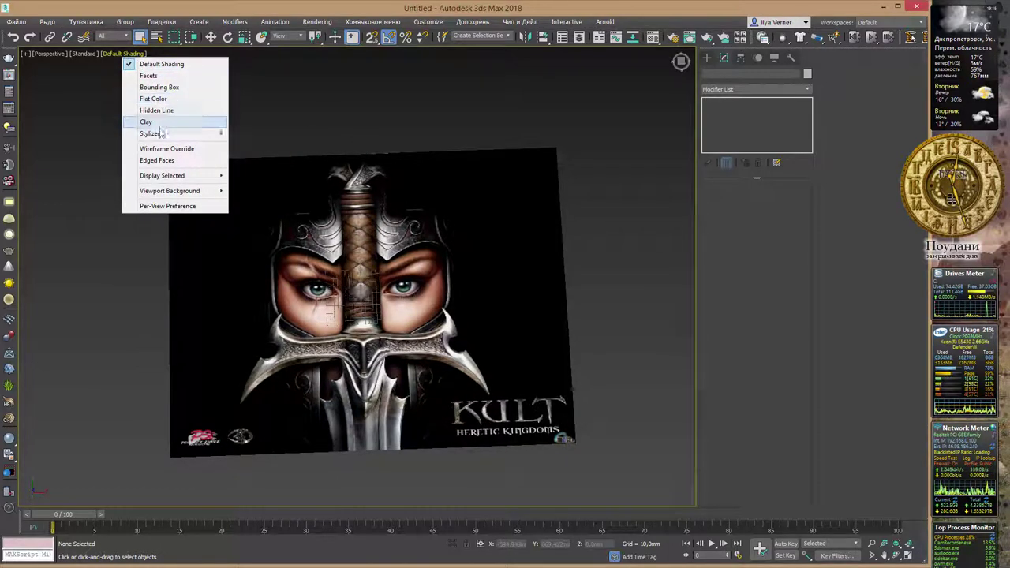
Switch the viewport to Stylized Graphite shading and orbit to view the sketched plane.
click(267, 134)
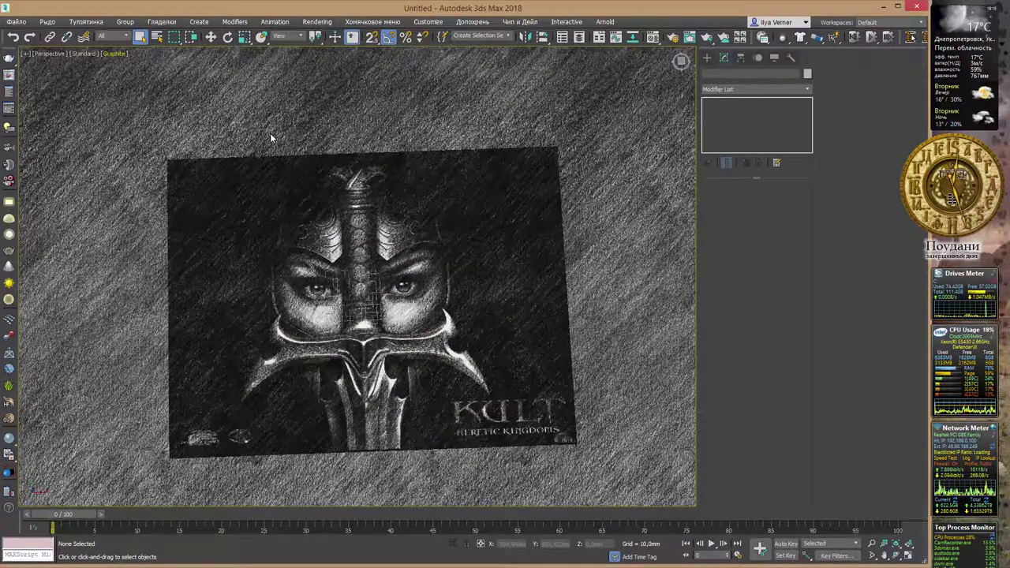
mouse_move(483, 254)
alt+middle_down()
mouse_move(522, 268)
mouse_move(506, 201)
alt+middle_up()
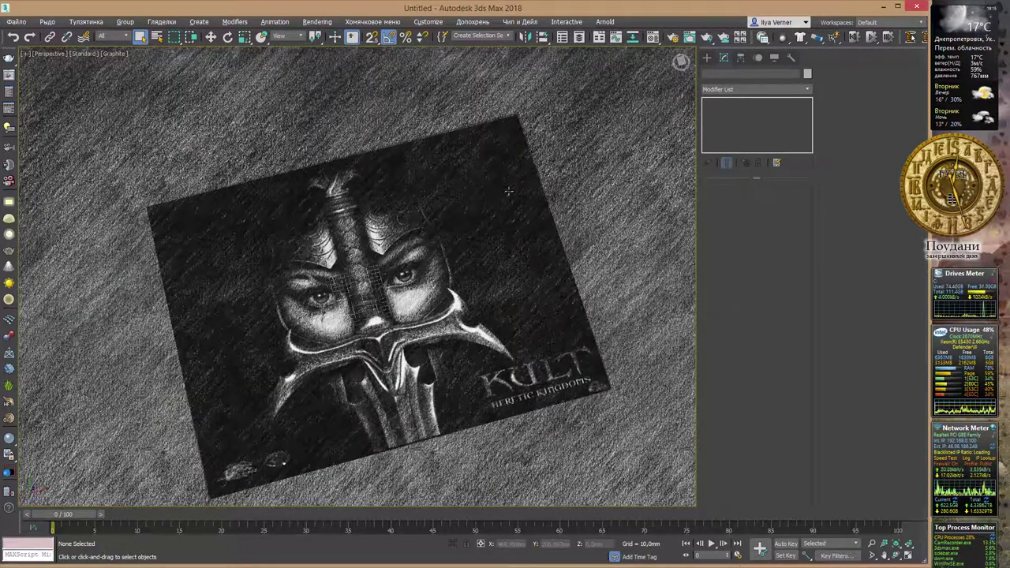
scroll(291, 253, up, 5)
scroll(290, 253, down, 5)
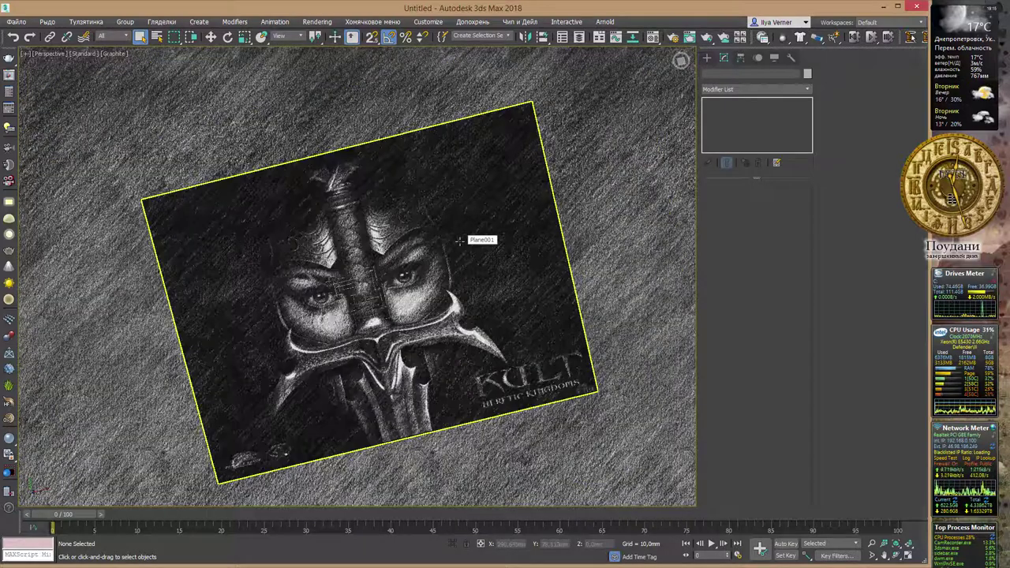
Set the Perspective viewport back to Default Shading.
click(118, 55)
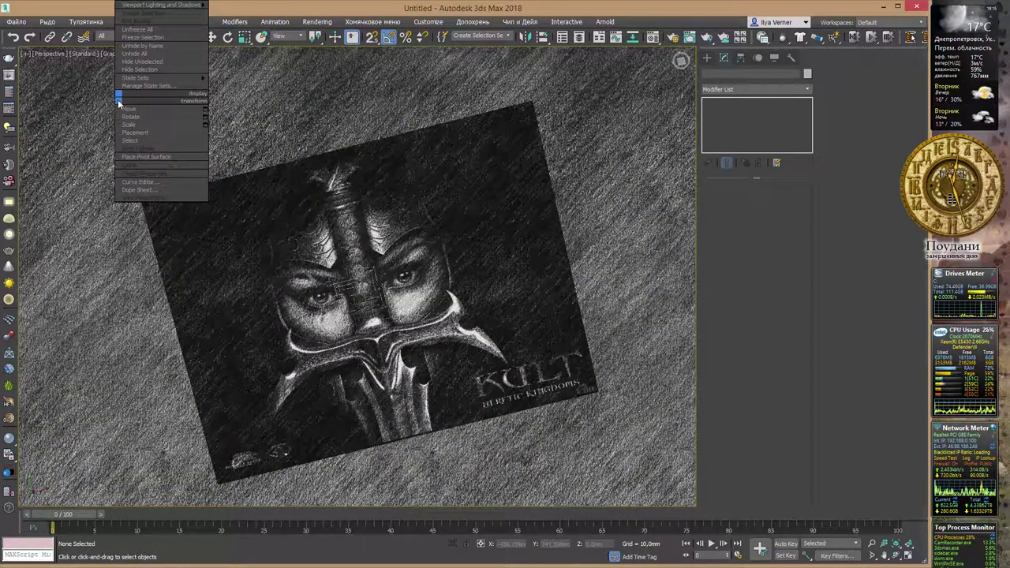
click(110, 59)
click(118, 53)
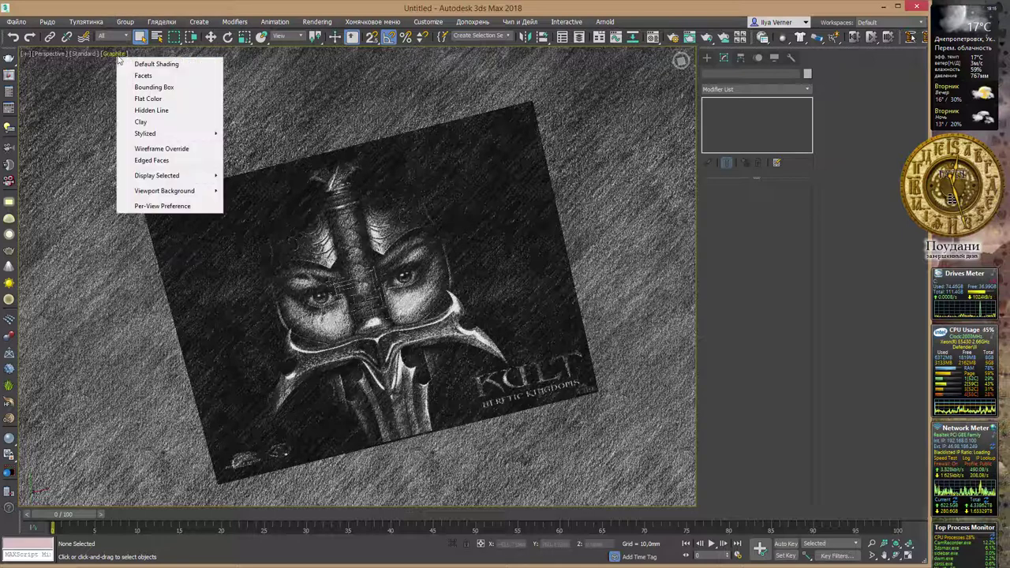
click(162, 66)
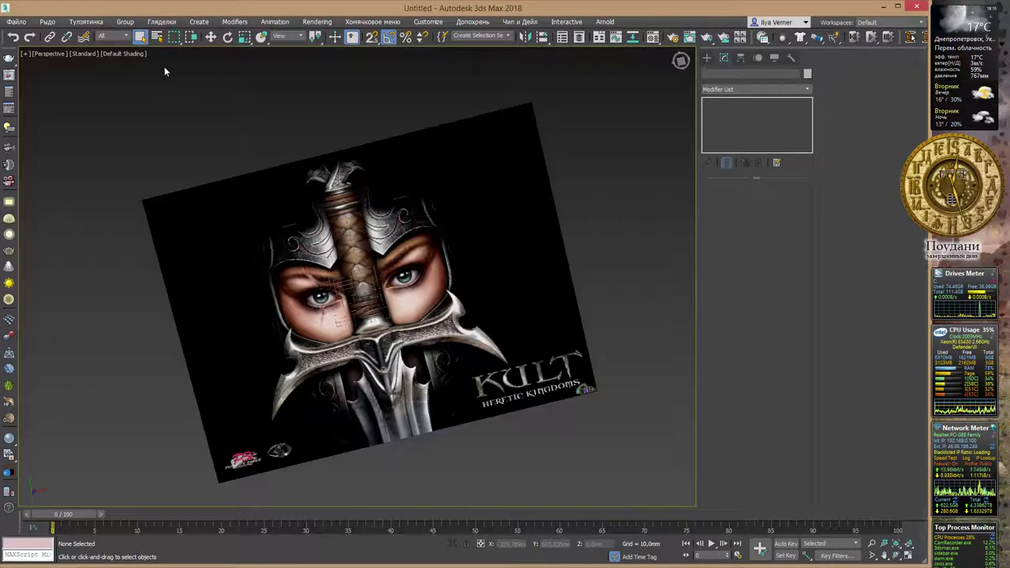